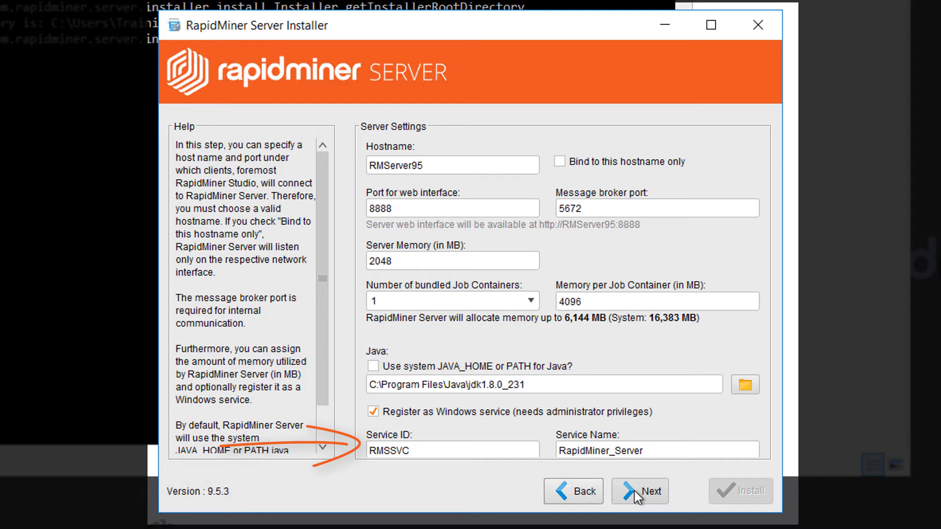
Move to the database configuration step and select Oracle as the database system
click(634, 490)
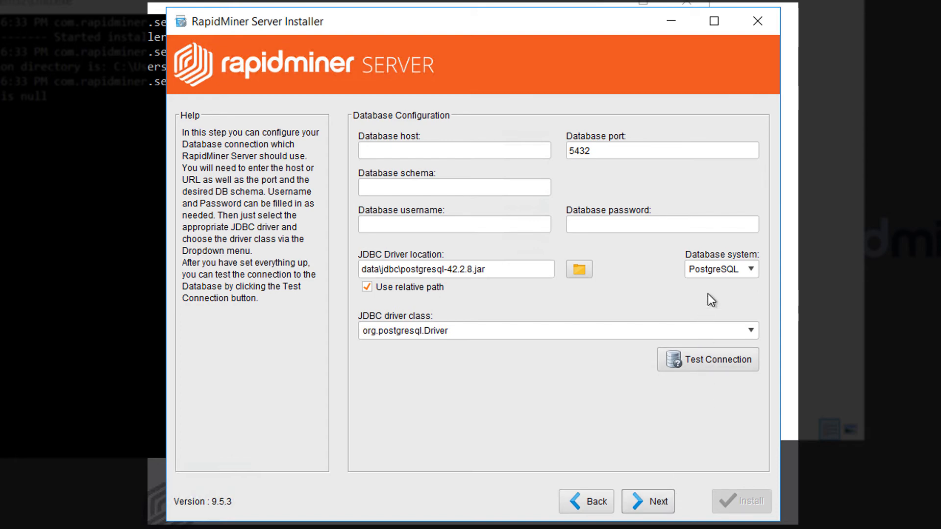
click(716, 269)
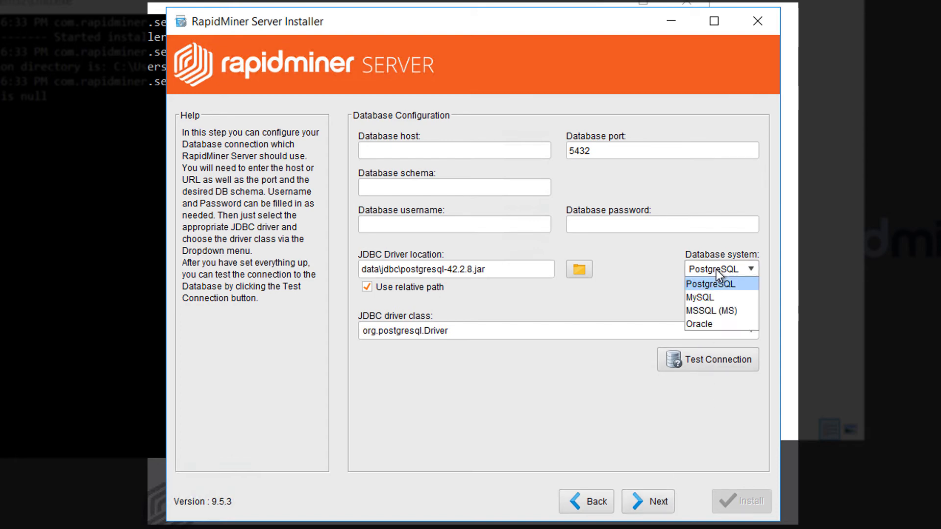
click(710, 323)
Enter host RMServer95, schema XE, user rmdbuser with its password, and confirm the connection test succeeds
click(426, 154)
text(RMServer95)
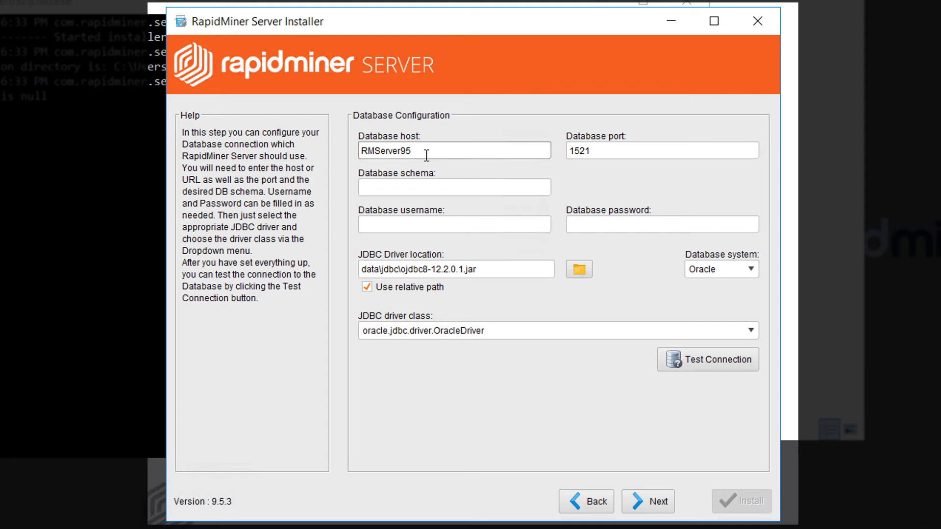
click(419, 188)
text(XE)
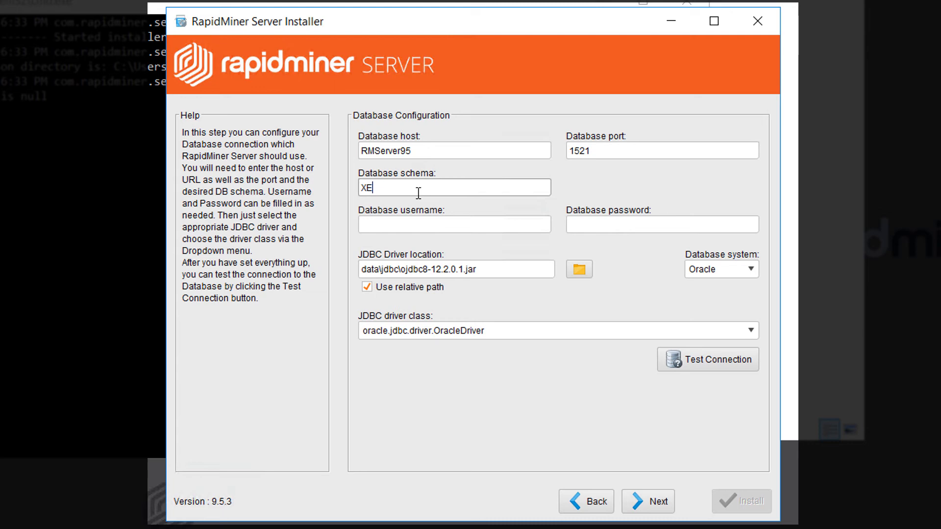
click(419, 225)
text(rmdbuser)
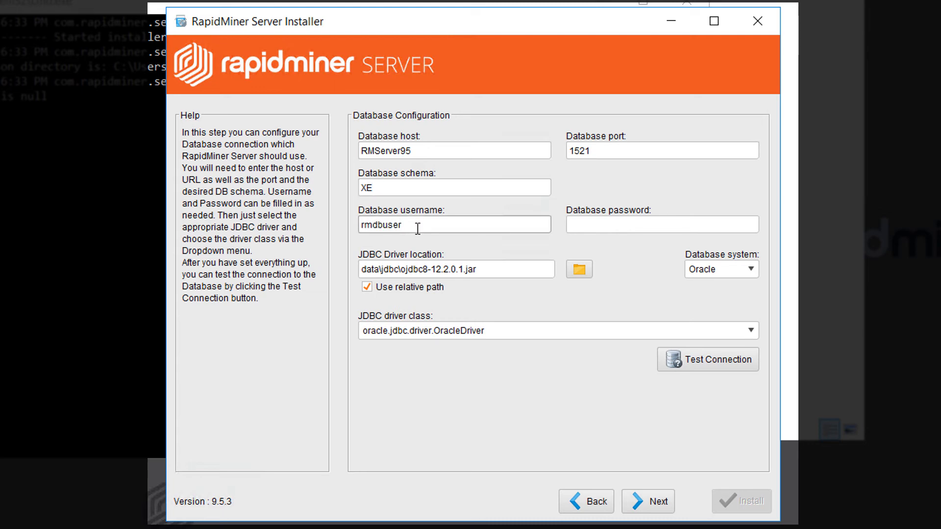
click(576, 224)
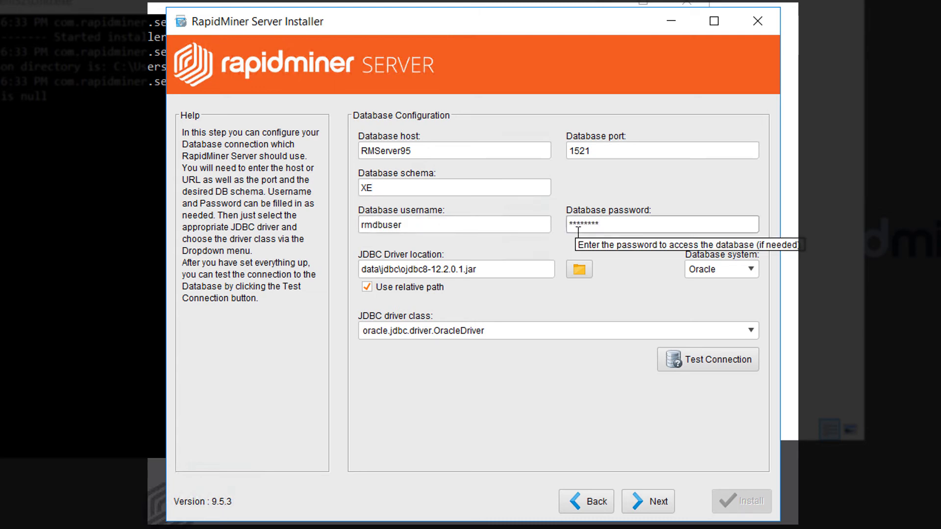
click(687, 365)
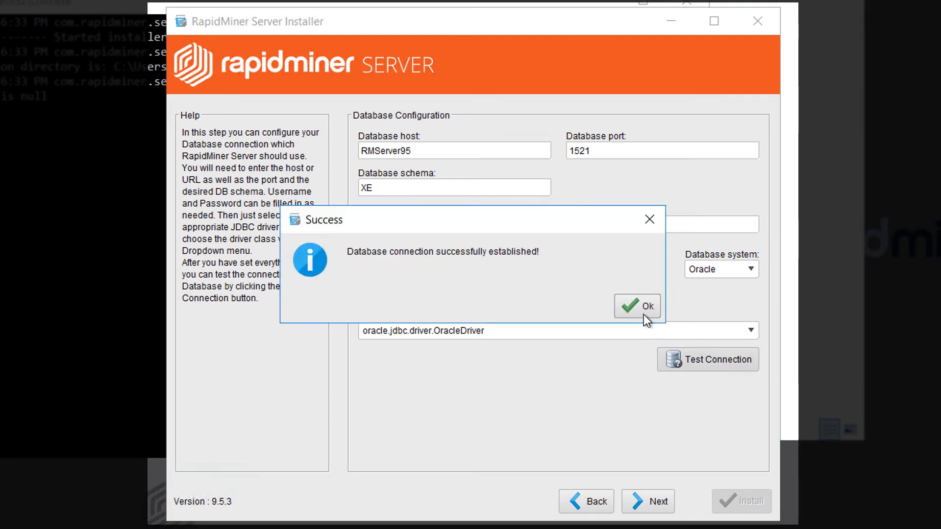
click(640, 310)
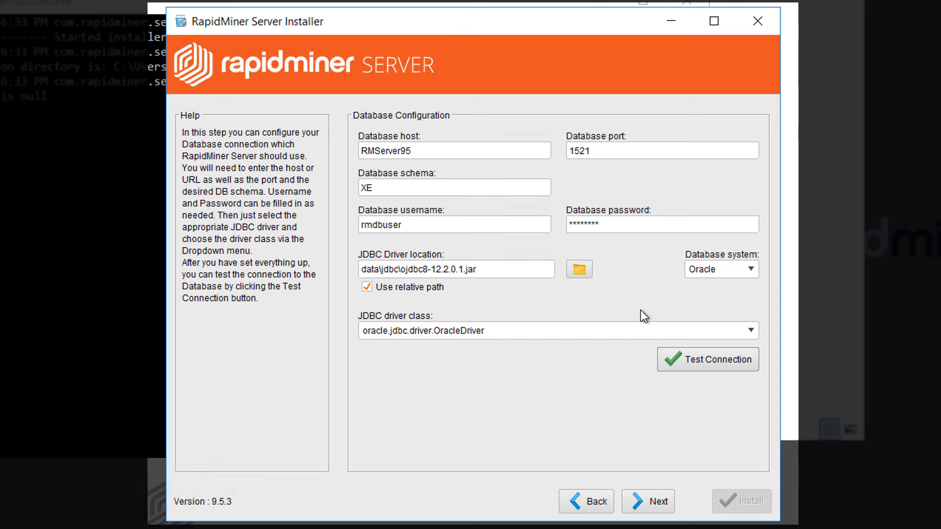
Choose ojdbc8-12.2.0.1.jar from the jdbc folder as the JDBC driver and continue to E-Mail Server
click(592, 294)
double_click(362, 209)
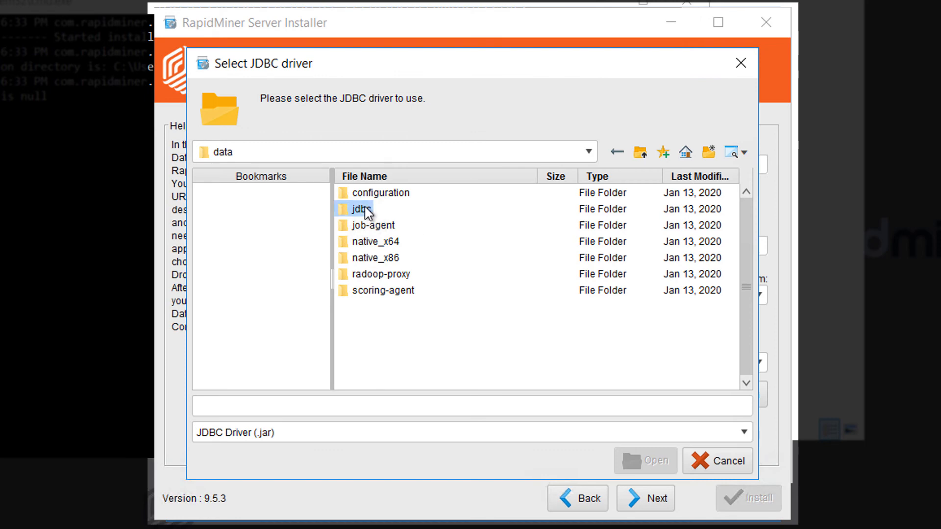
click(368, 209)
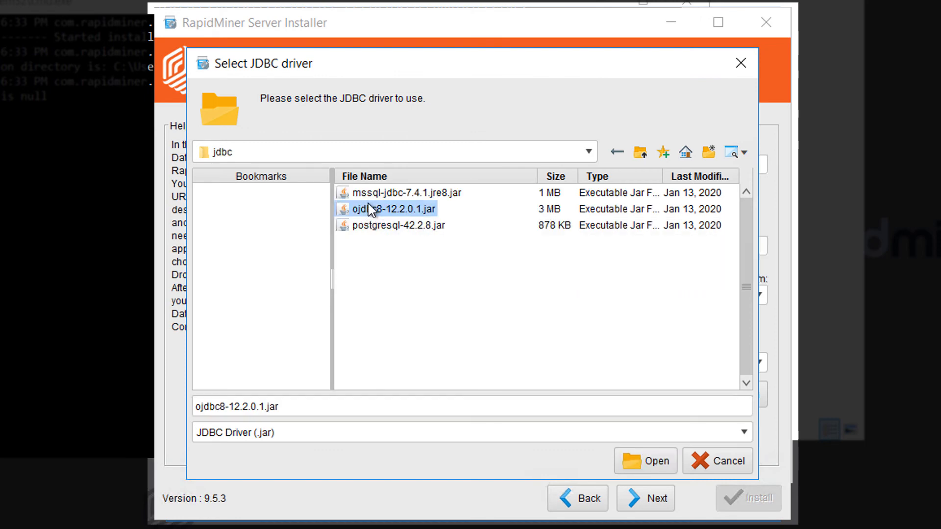
click(650, 452)
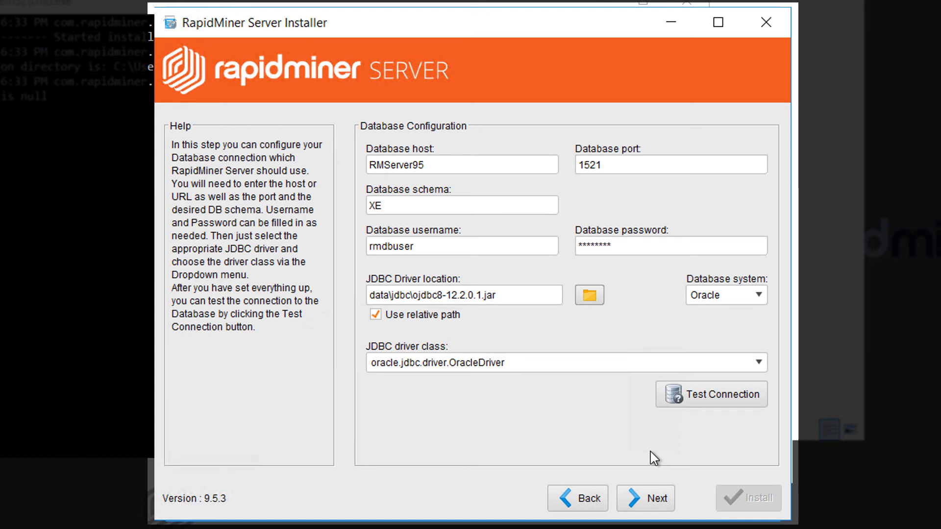
click(644, 499)
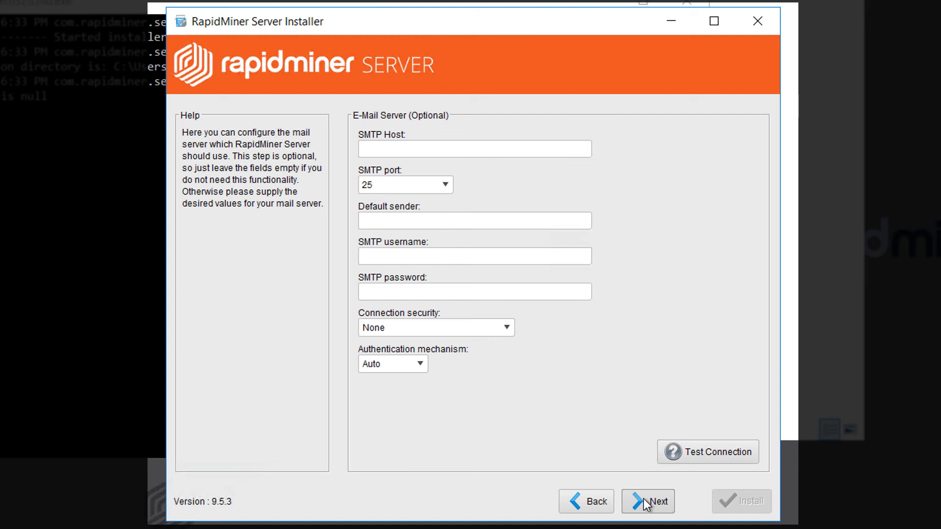
Skip the E-Mail Server page and install without enabling Radoop Proxy
click(643, 499)
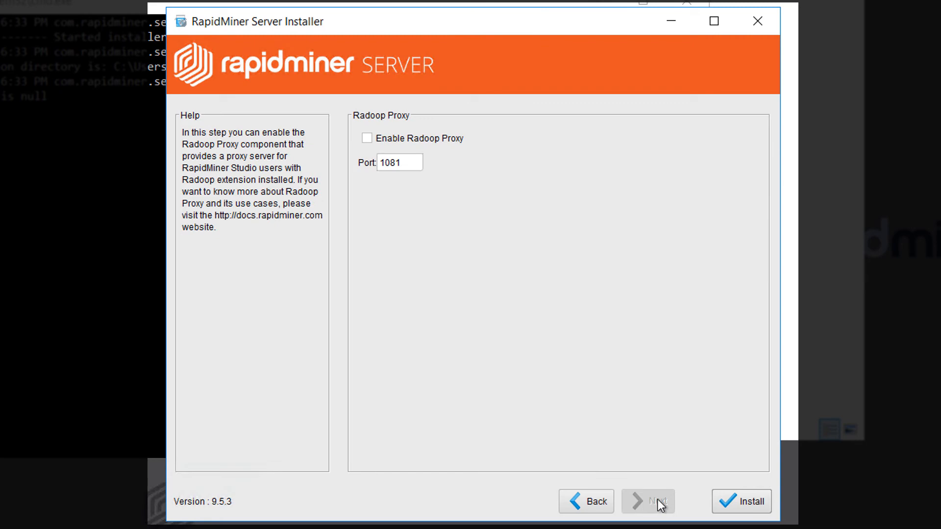
click(740, 502)
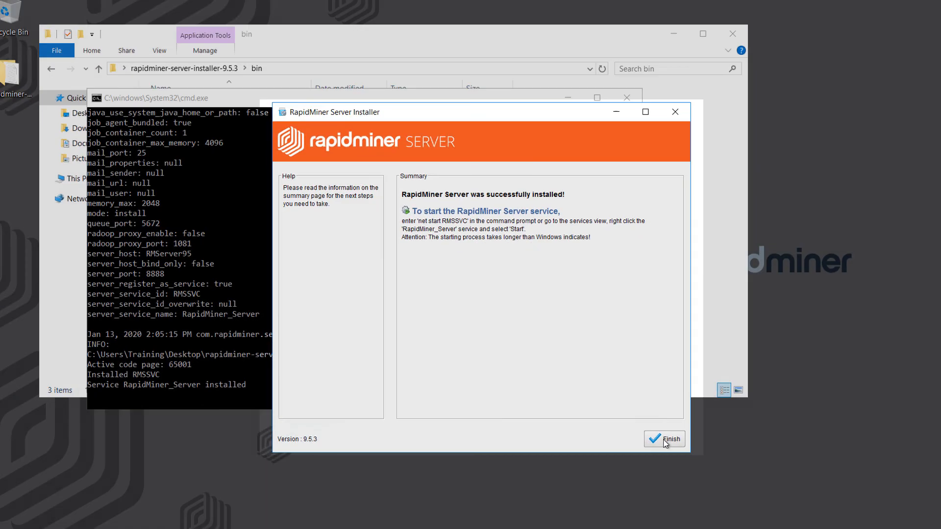
Open Windows Services and start the RapidMiner_Server service
key(super)
text(servi)
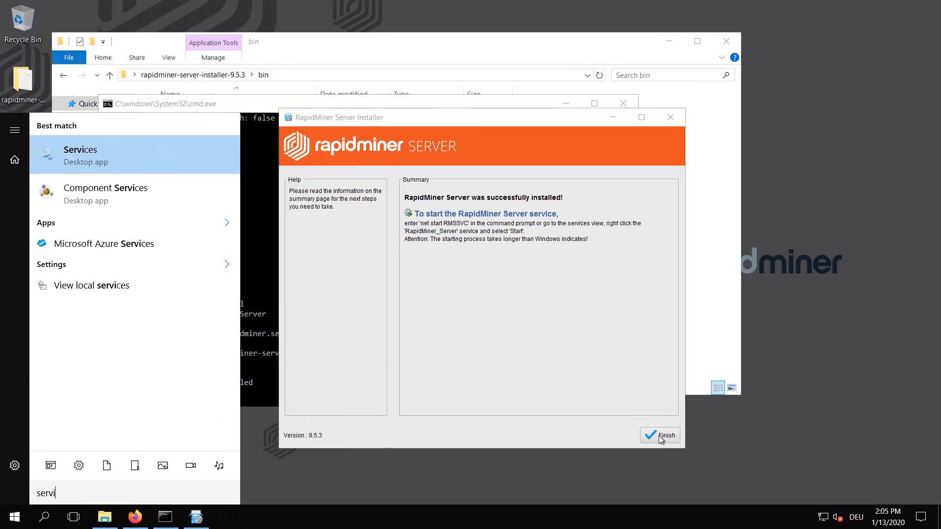
key(Escape)
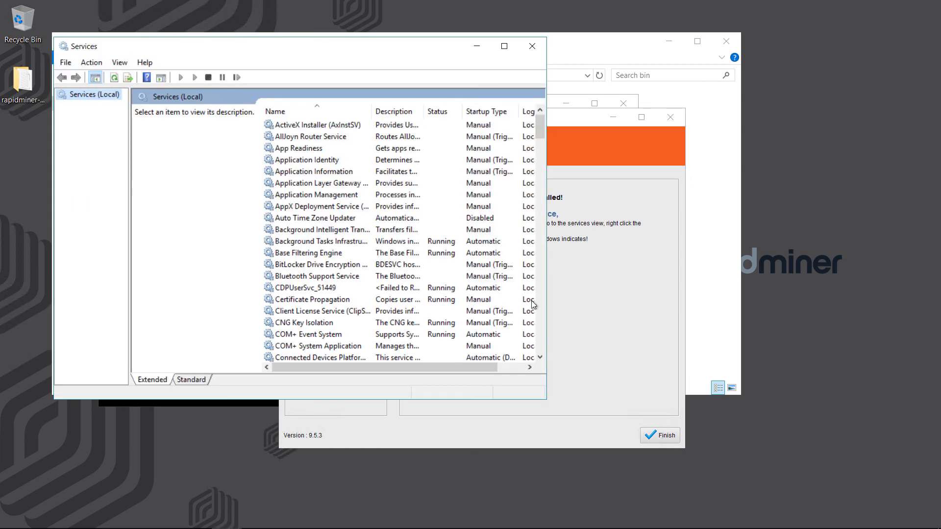
click(316, 126)
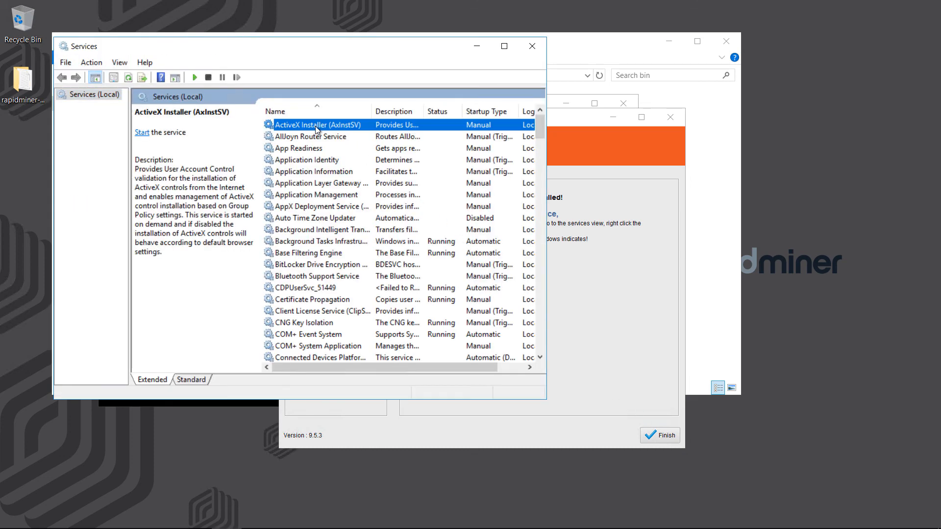
text(rap)
right_click(316, 137)
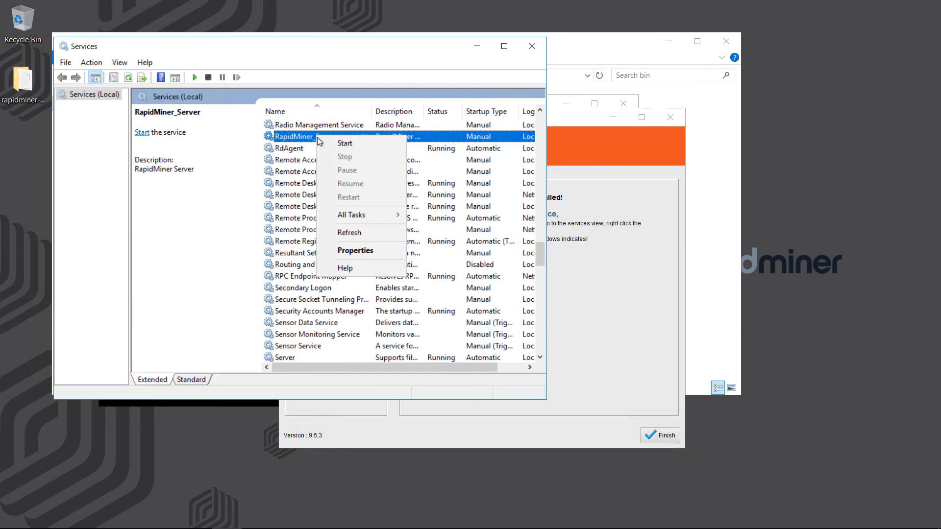
click(338, 146)
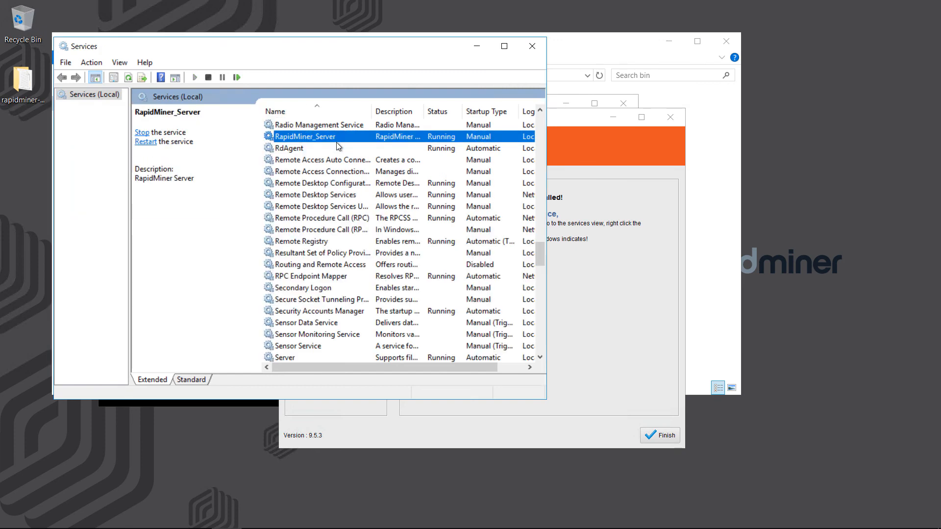
Set RapidMiner_Server's startup type to Automatic, then load rmserver95:8888 in Firefox
right_click(334, 139)
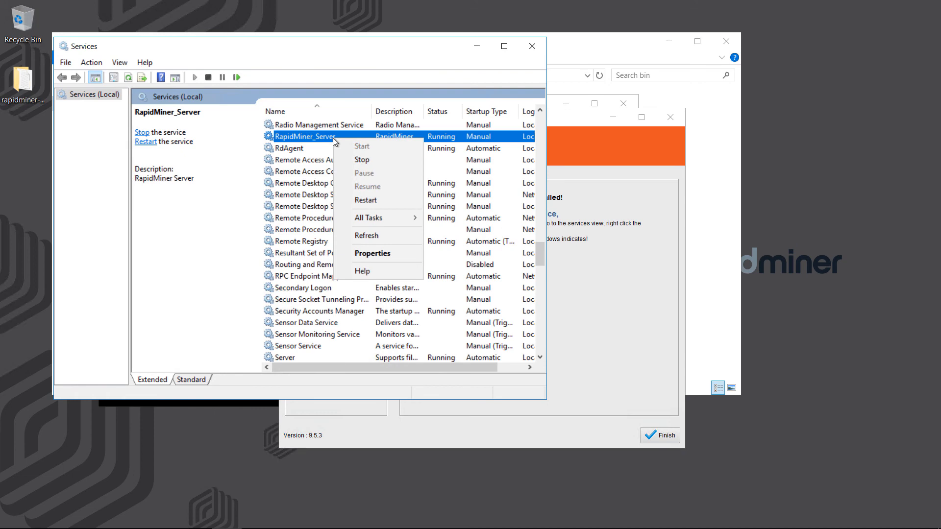
click(369, 254)
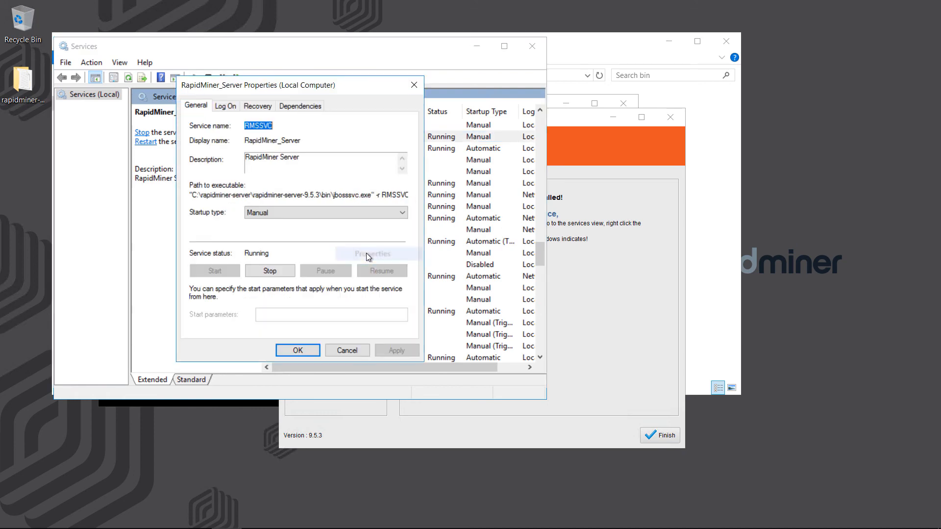
click(345, 214)
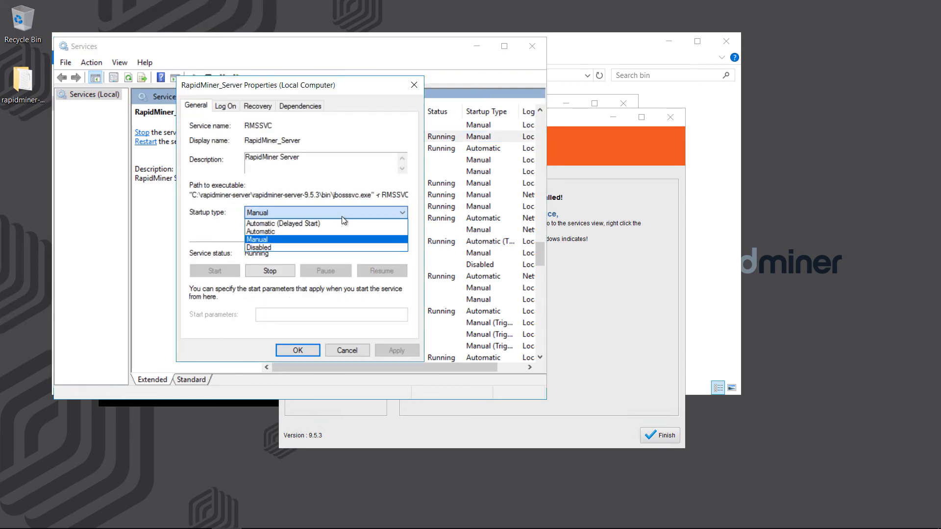
click(302, 232)
click(298, 350)
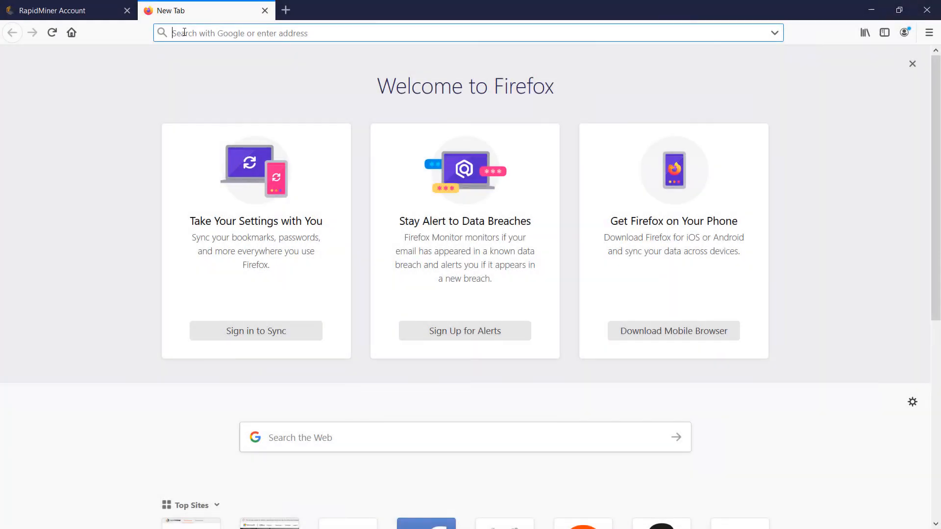
text(RMServer95:8888)
key(Return)
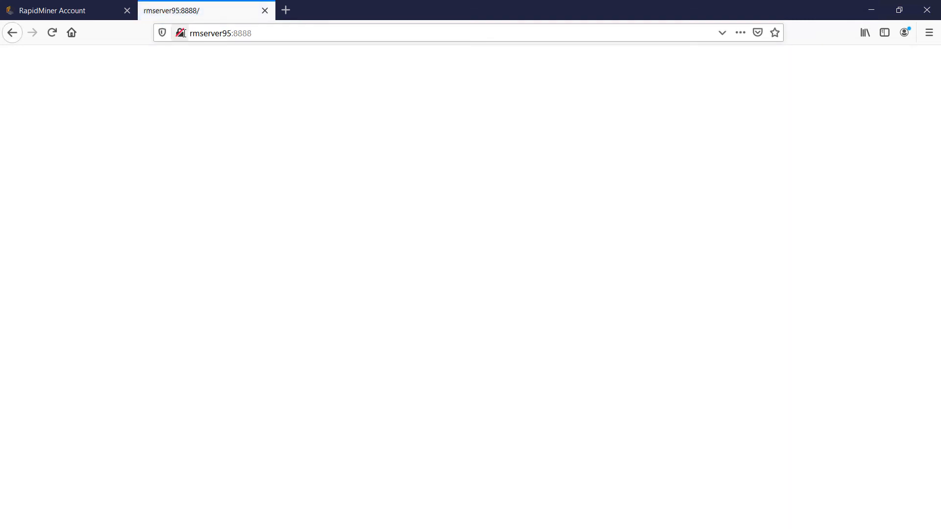
Reload the blank rmserver95:8888 page until the login form appears
click(52, 34)
click(308, 35)
key(Return)
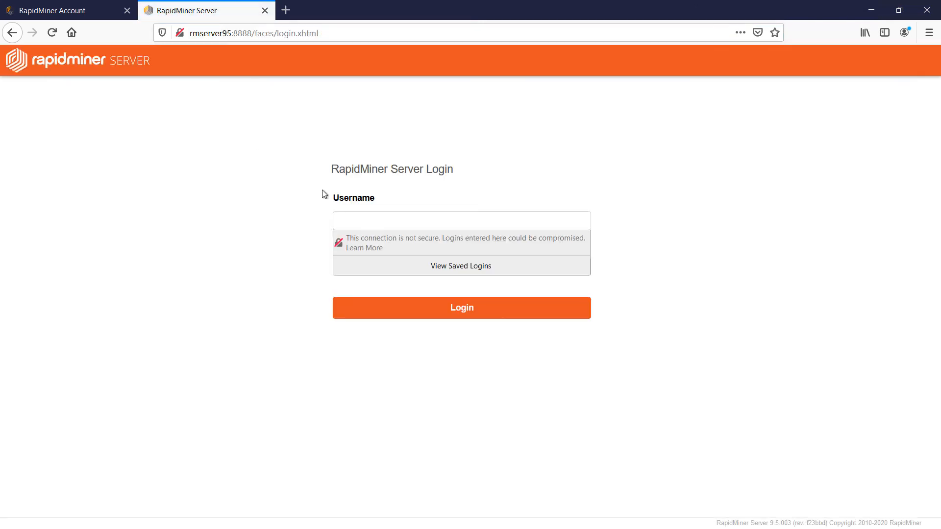
Log in as admin with the admin password, declining to save the login in Firefox
click(360, 226)
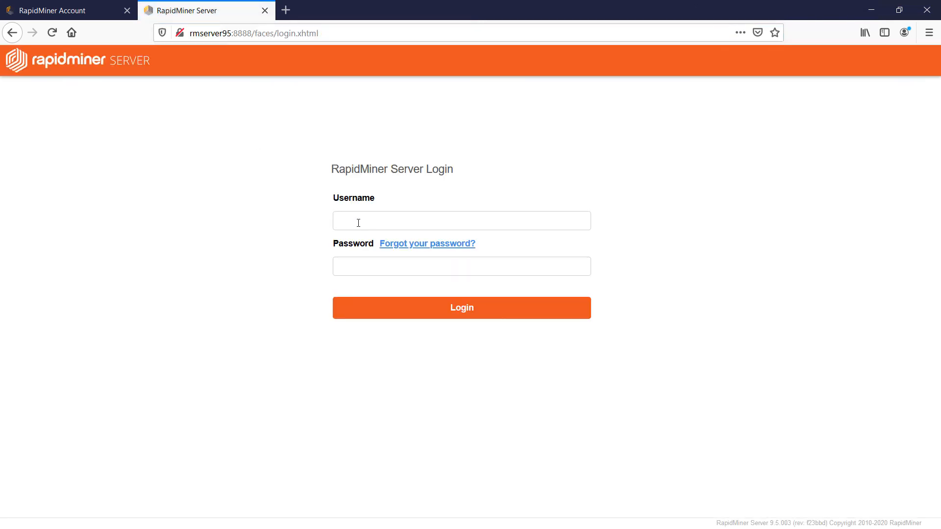
key(Tab)
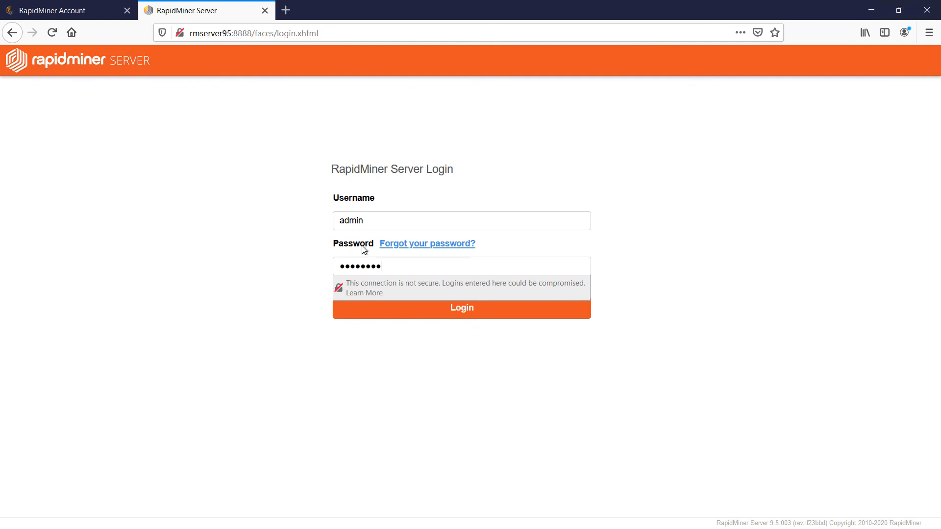
click(428, 306)
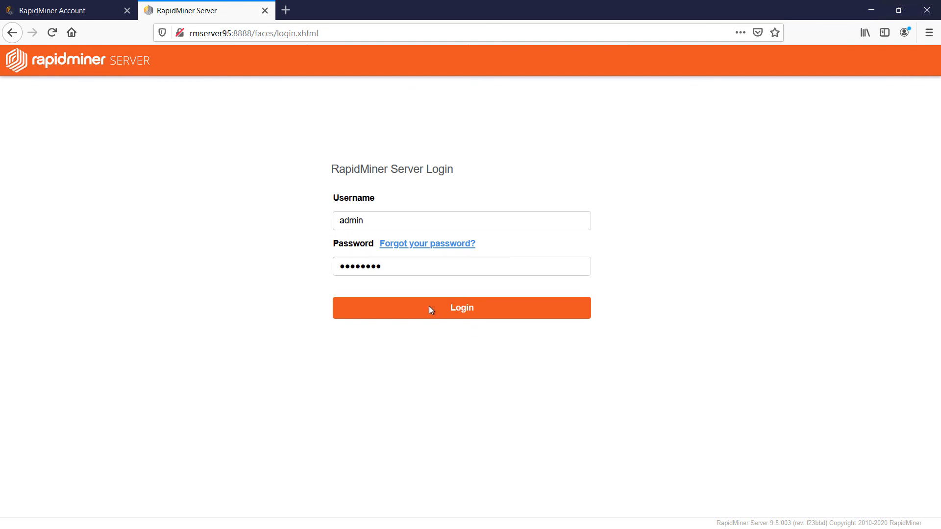
click(429, 307)
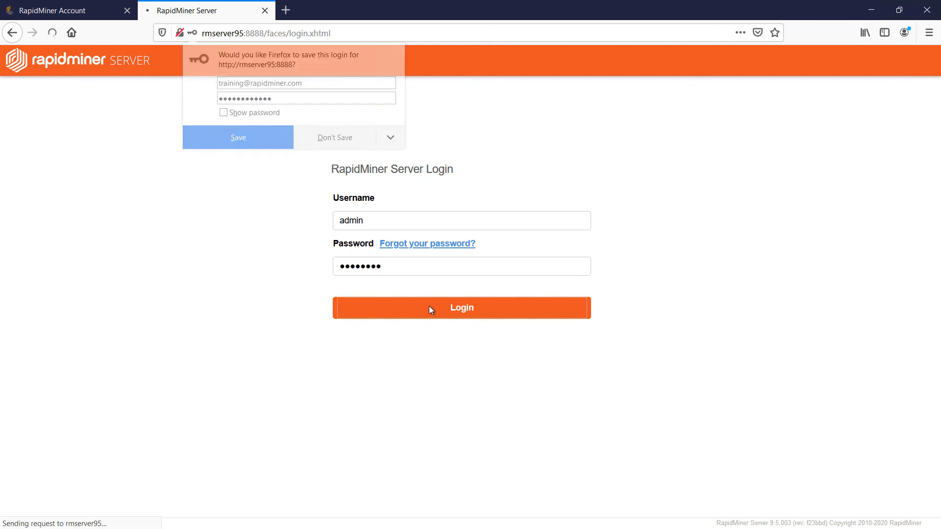
click(323, 140)
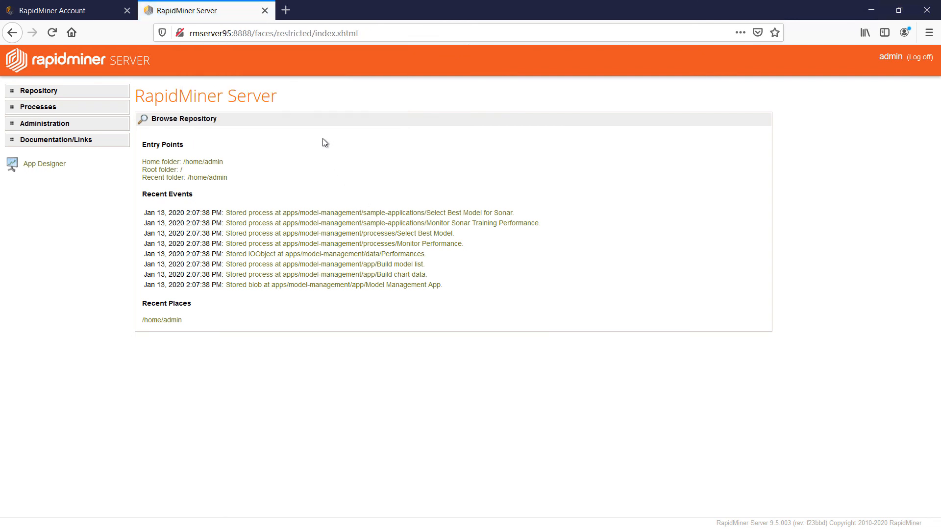